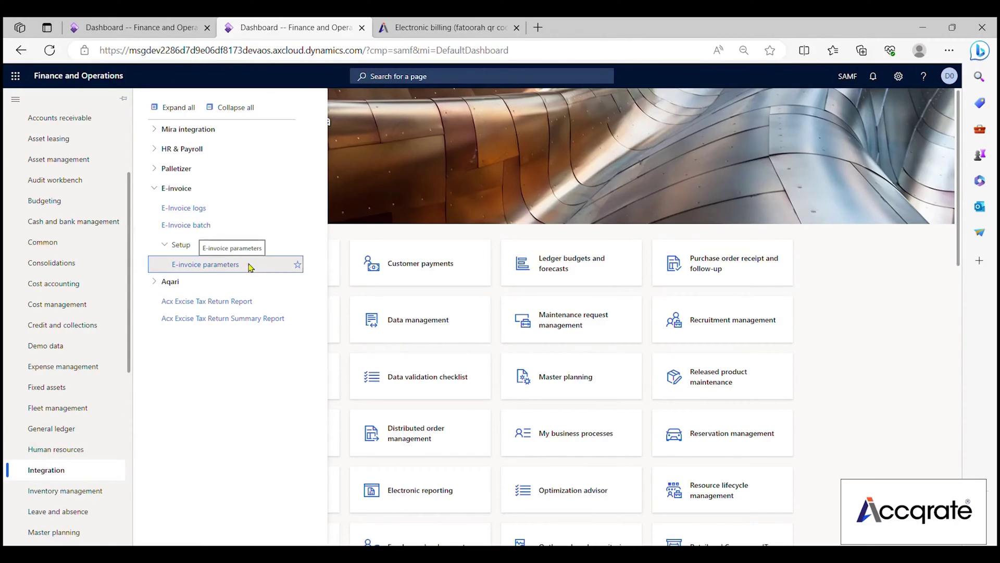
- Open E-invoice parameters and highlight the configured End point URL and Secret key values
left_click(204, 264)
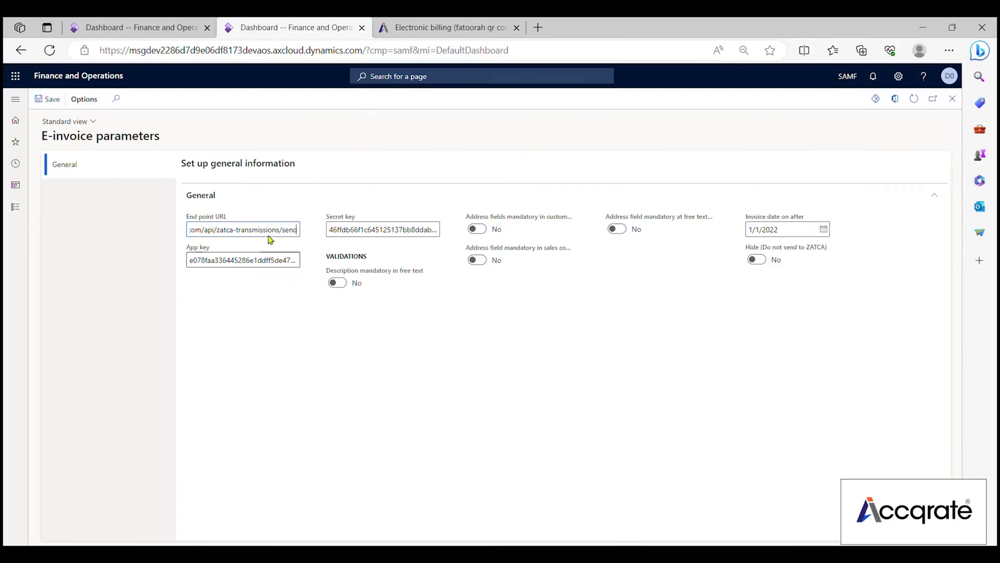
double_click(221, 216)
left_click_drag(209, 219, 186, 221)
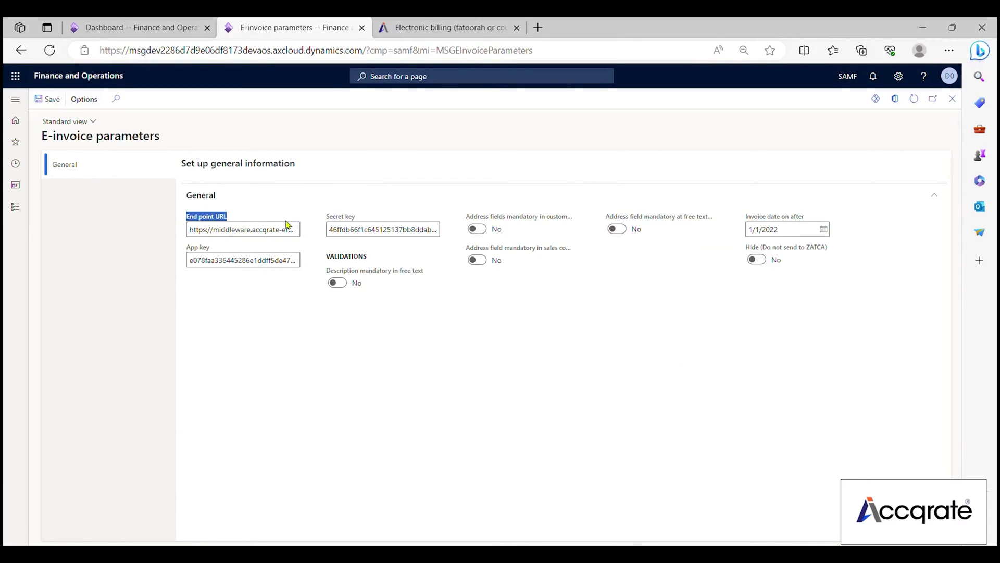
left_click_drag(357, 217, 322, 221)
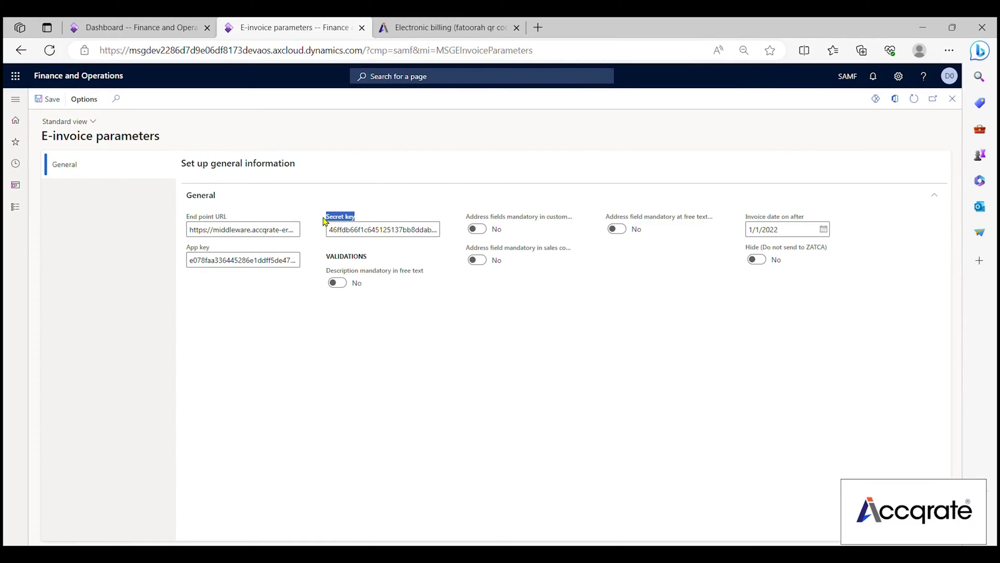
- Highlight the App key, then list the Invoice journal newest first and select SAMF-000032
left_click_drag(210, 249, 185, 250)
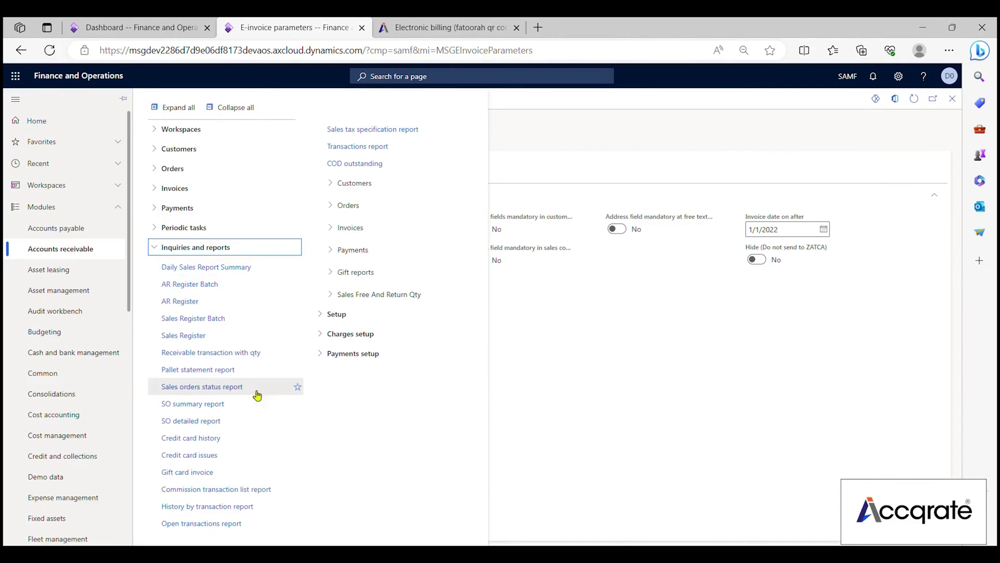
left_click(349, 227)
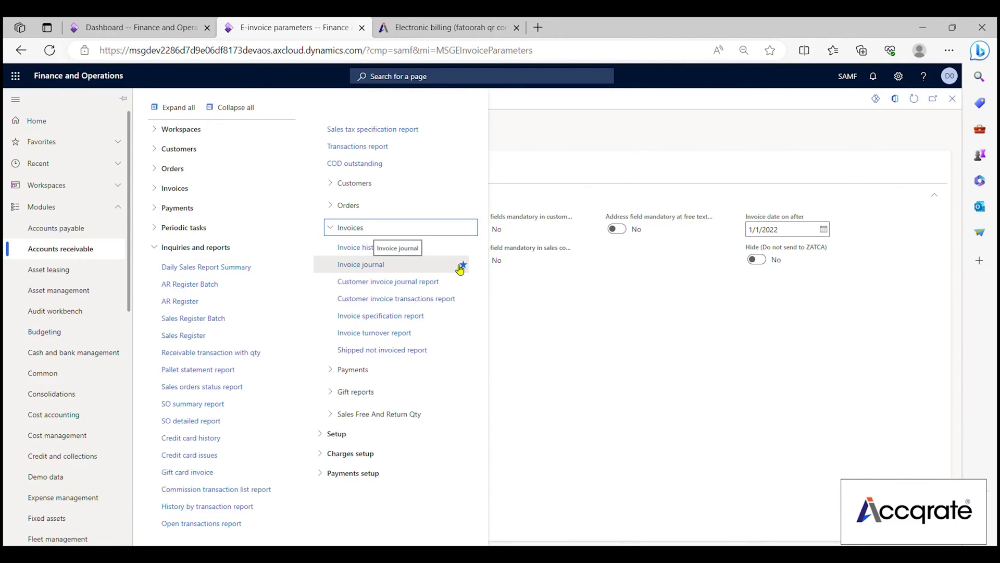
left_click(360, 266)
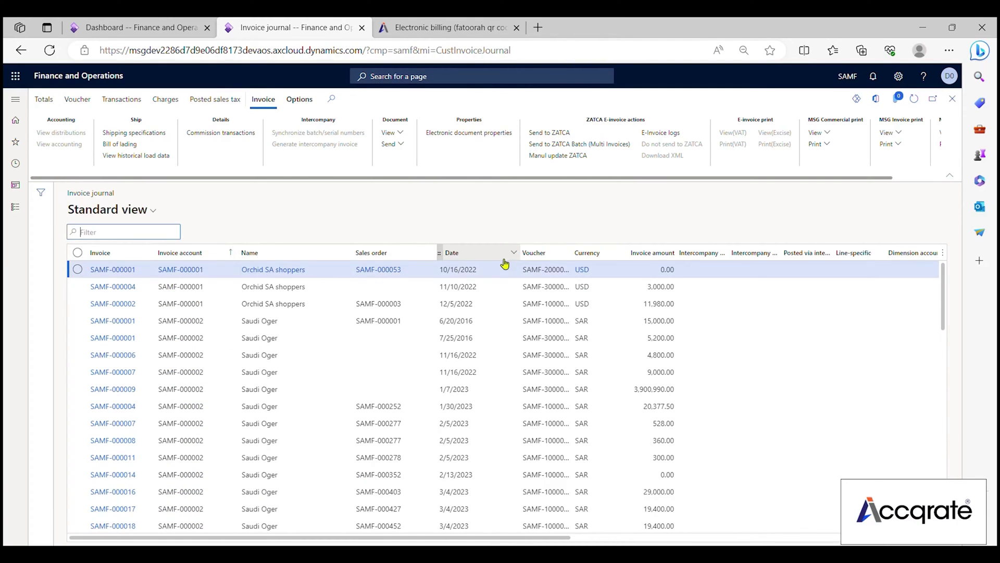
left_click(445, 253)
left_click(78, 268)
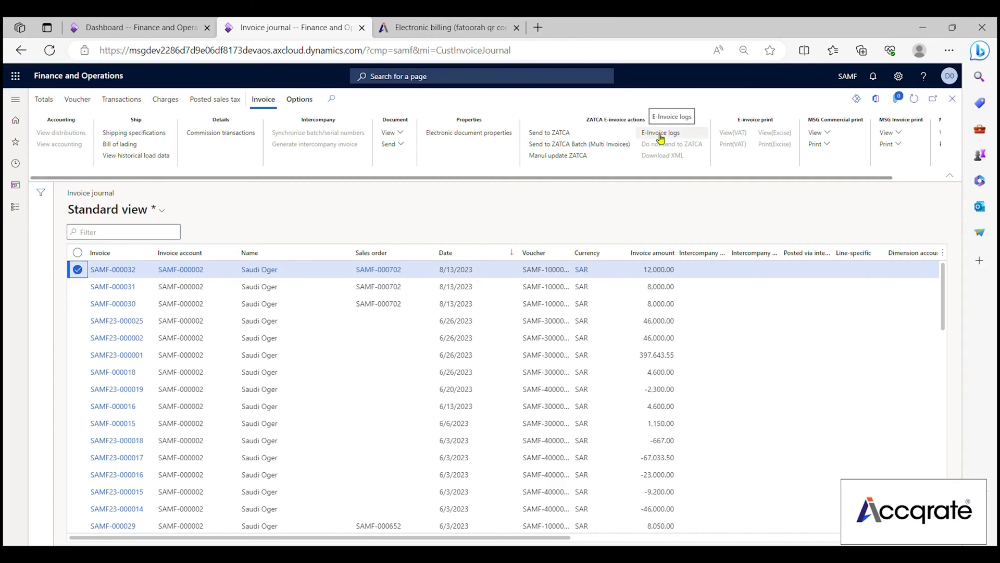
- Send invoice SAMF-000032 to ZATCA and highlight the 'approved by ZATCA' message
left_click(550, 135)
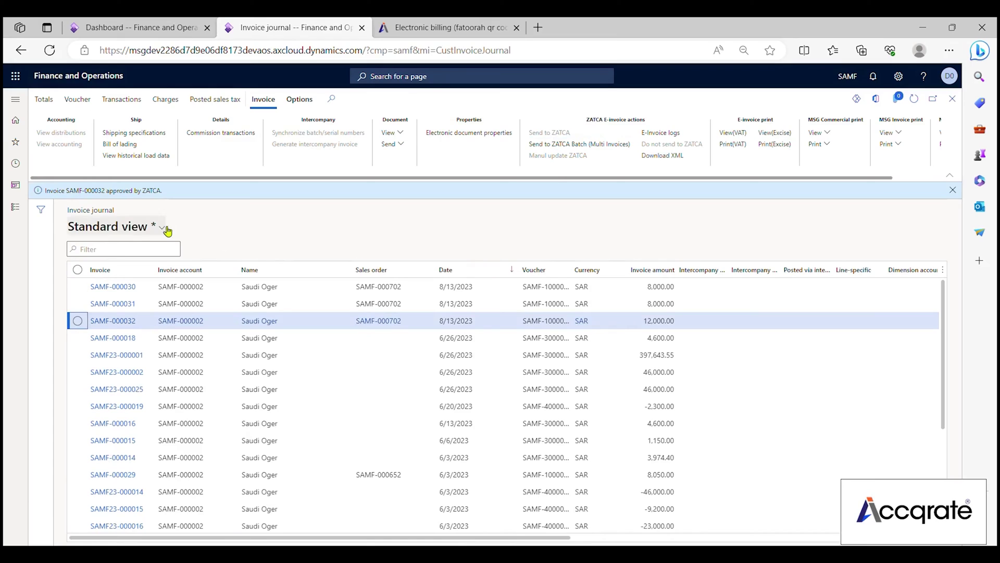
left_click_drag(45, 191, 163, 195)
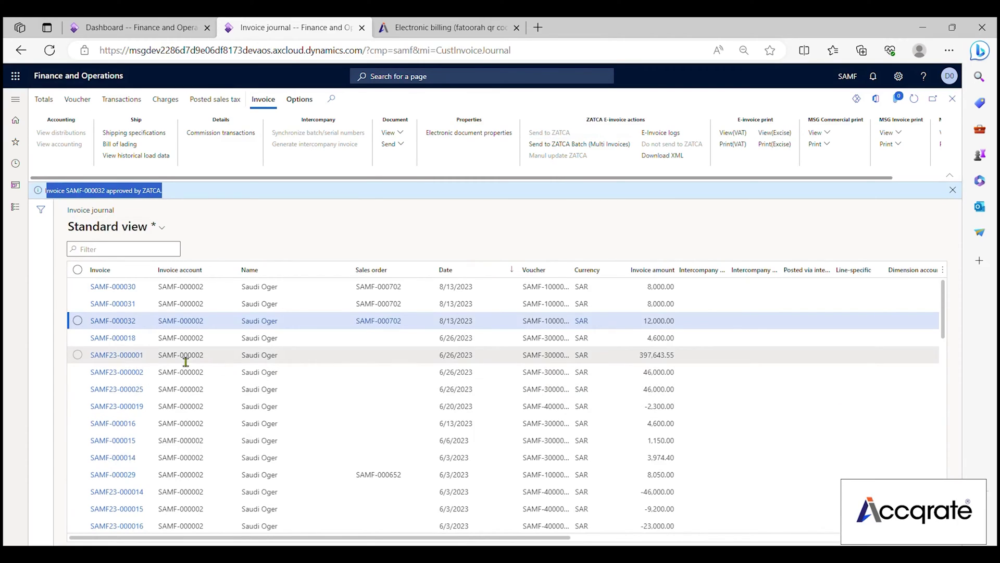
- Open SAMF-000032's details and highlight its QR string, ZATCA invoice ID and invoice string
left_click(130, 320)
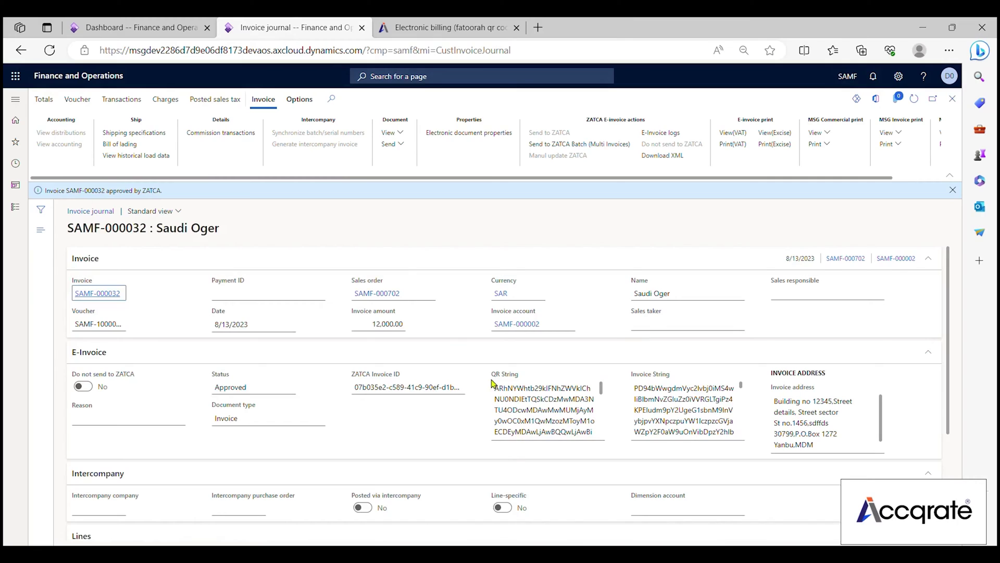
left_click_drag(494, 385, 603, 445)
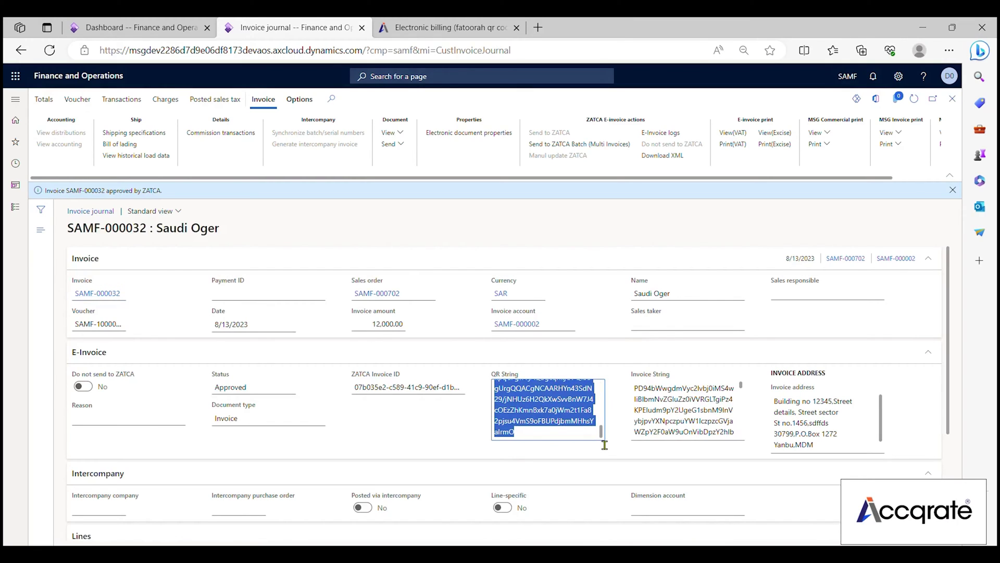
left_click_drag(356, 389, 471, 402)
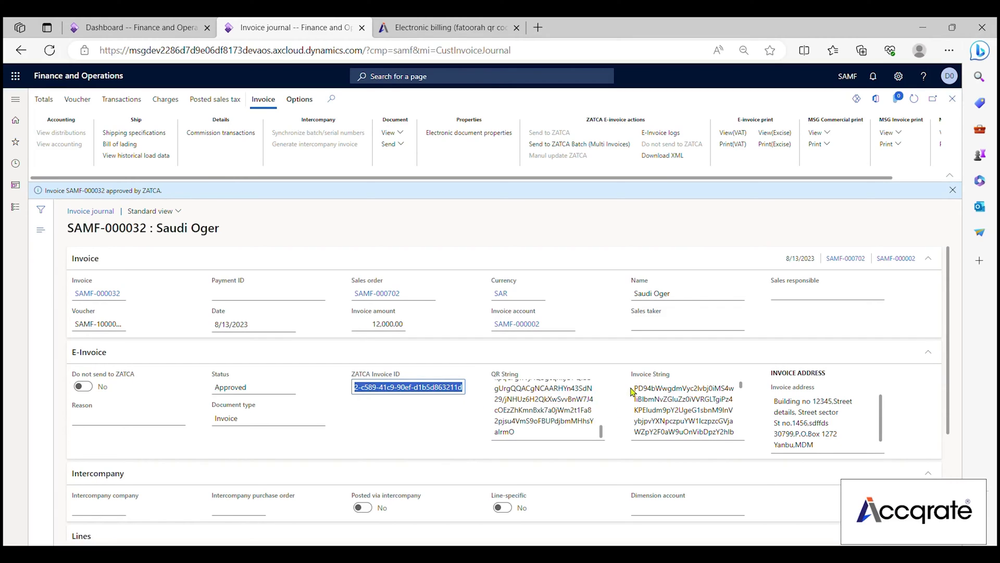
left_click_drag(634, 389, 741, 438)
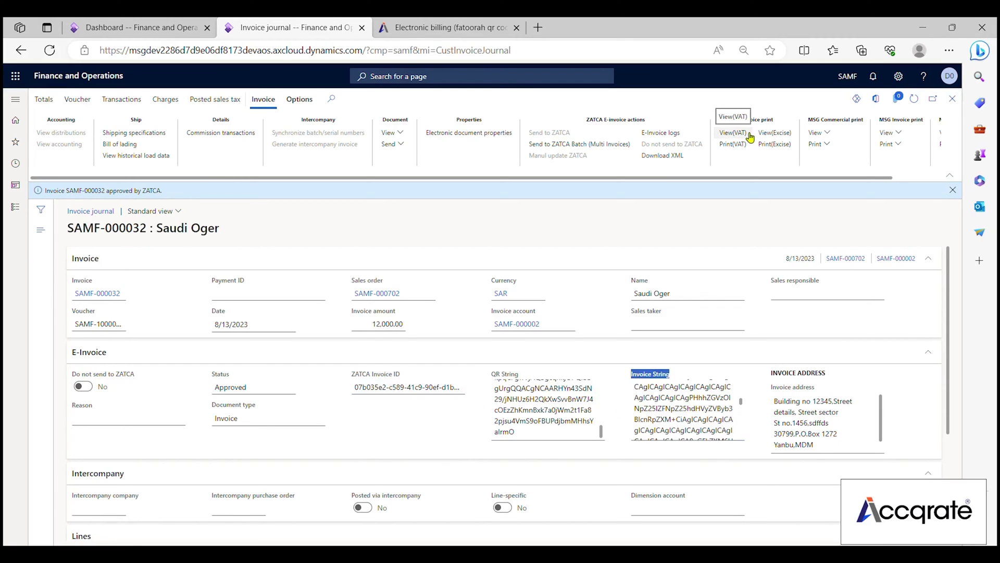
- Preview the View(VAT) tax invoice print for SAMF-000032 with its QR code
left_click(733, 133)
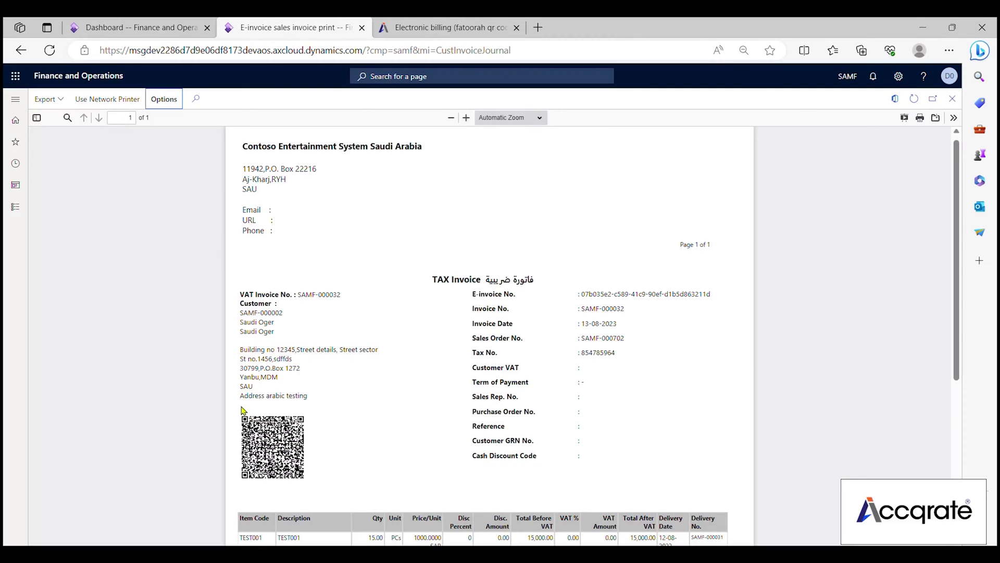
left_click(15, 207)
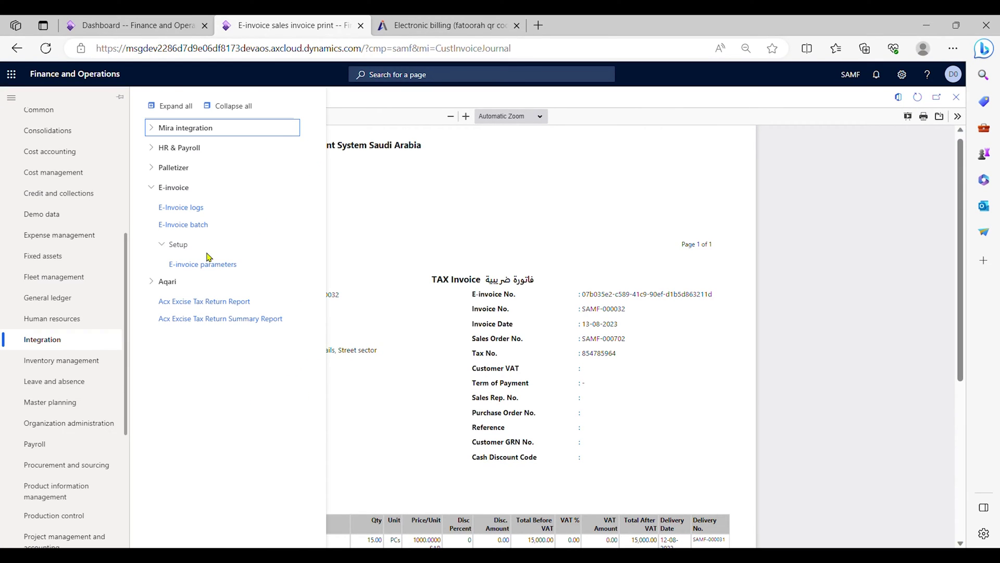
- Sort the E-invoice logs by created date, newest to oldest, and select SAMF-000032's entry
left_click(191, 208)
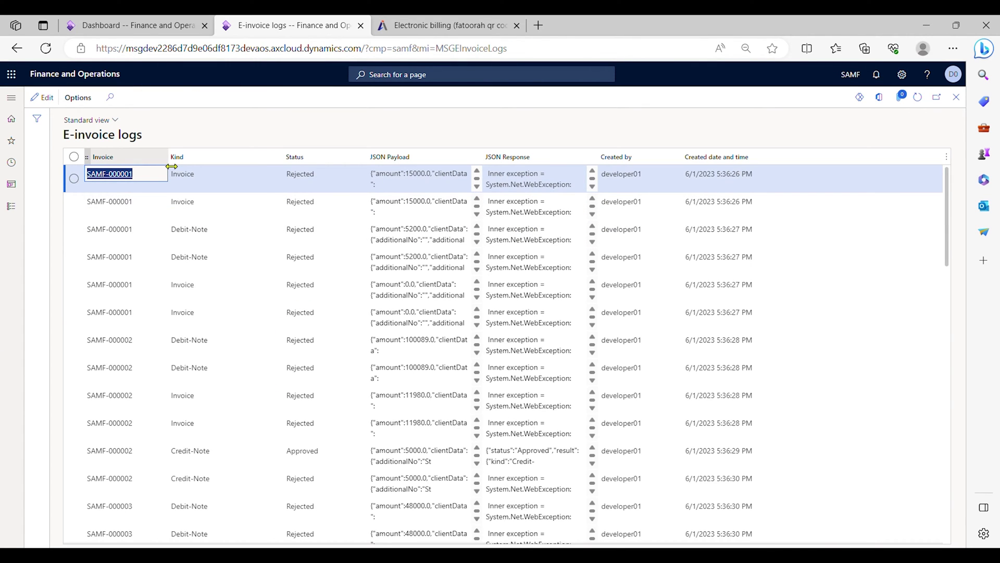
left_click(740, 156)
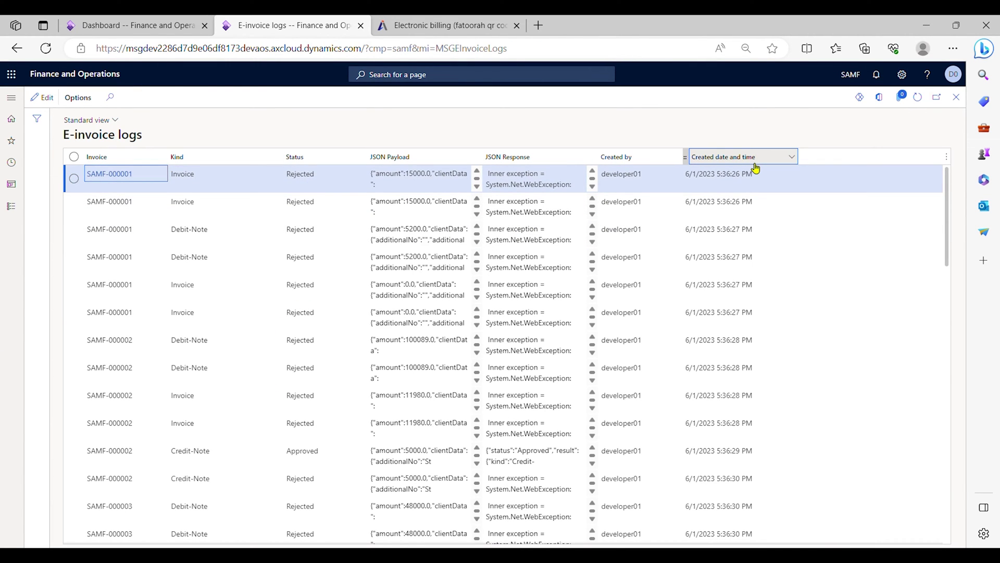
left_click(740, 156)
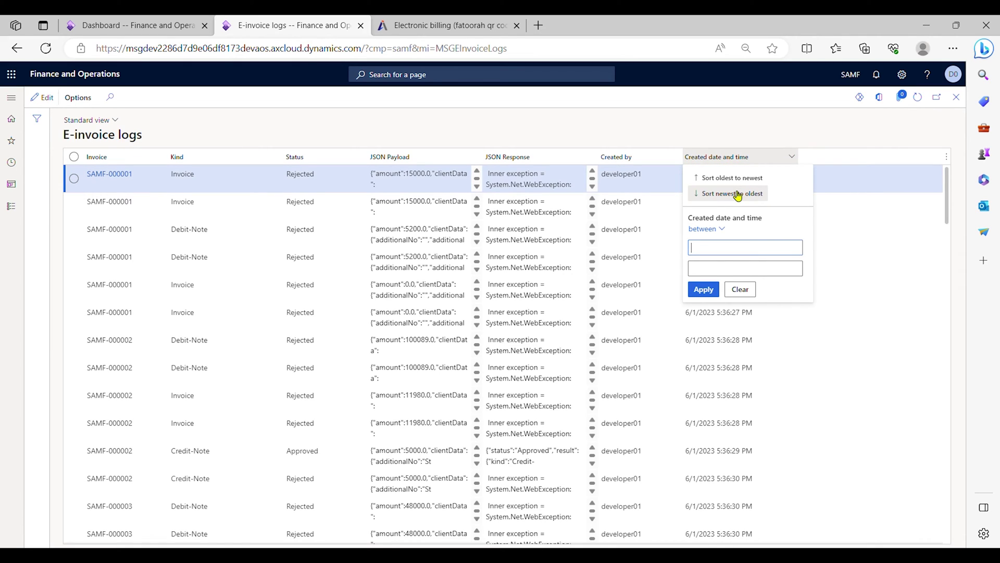
left_click(736, 194)
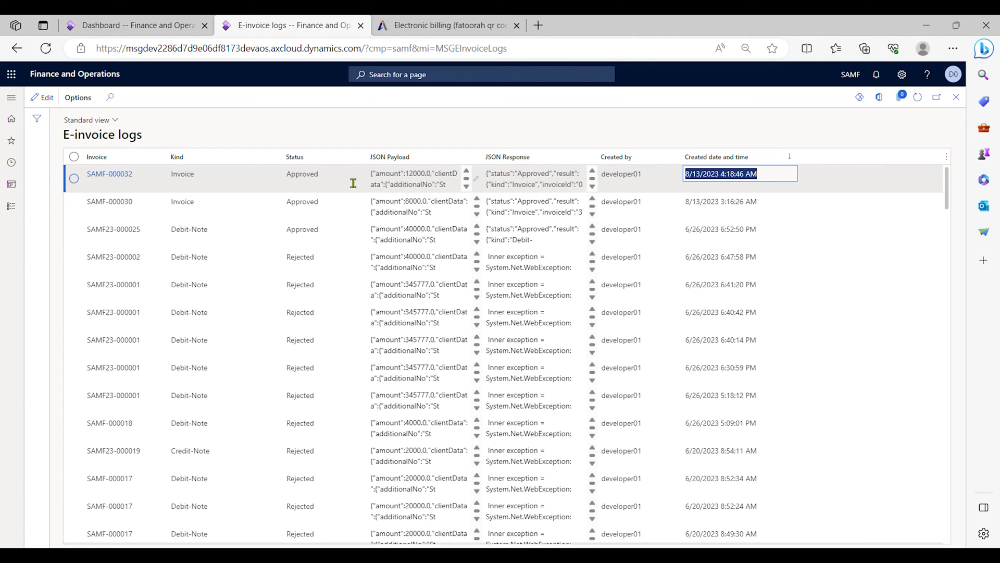
left_click(257, 179)
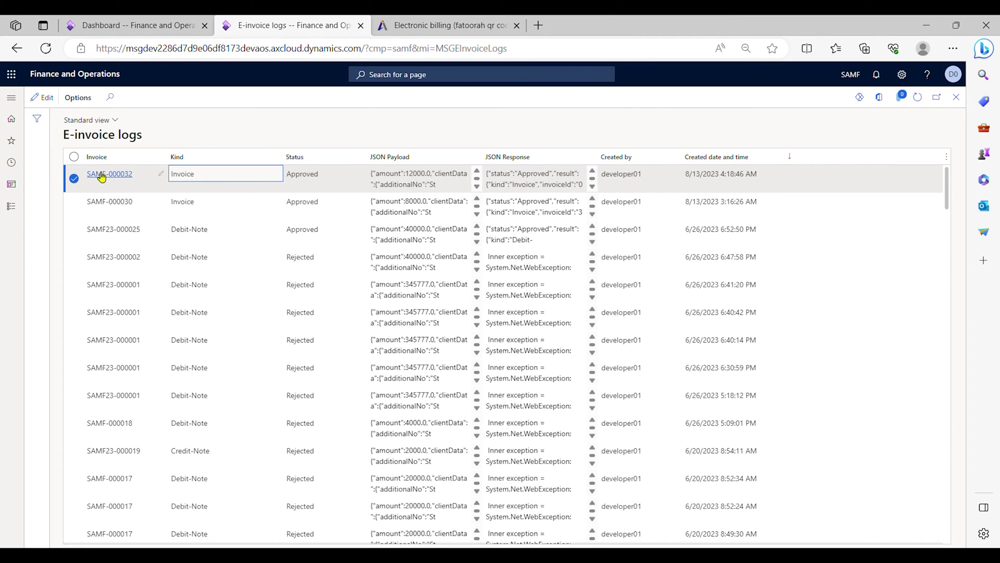
- Go back to the Invoice journal via Accounts receivable in the navigation pane
left_click(11, 97)
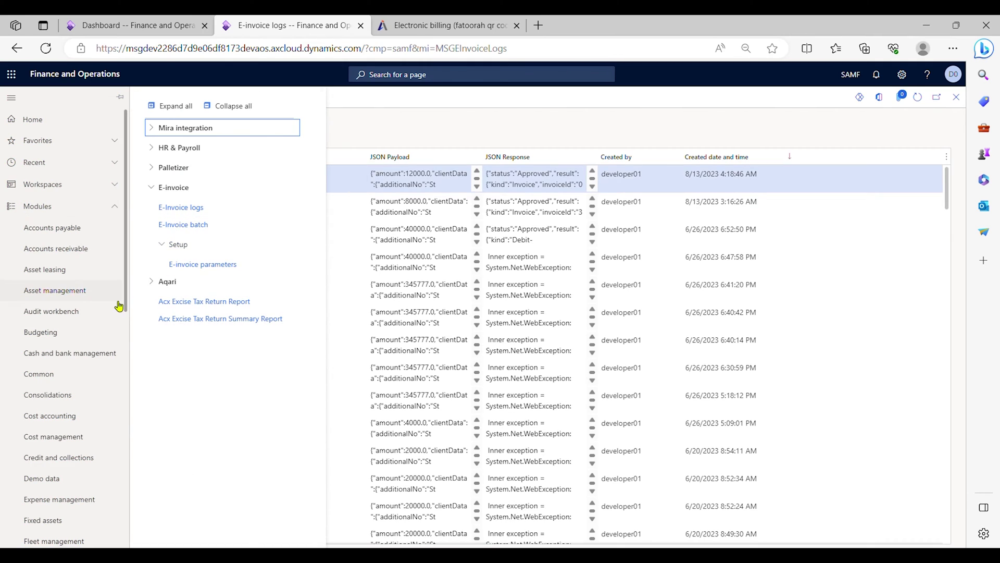
left_click(56, 249)
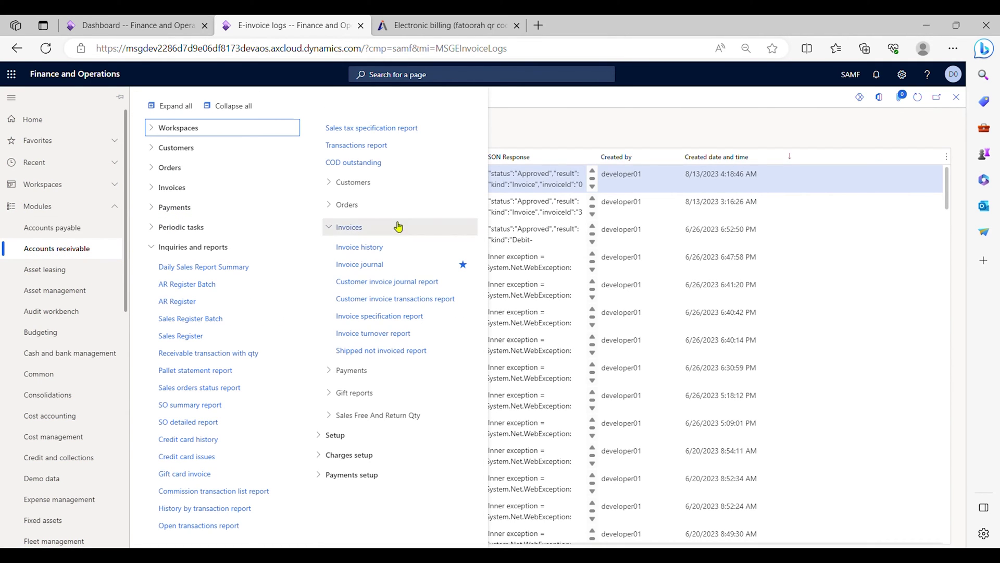
left_click(360, 264)
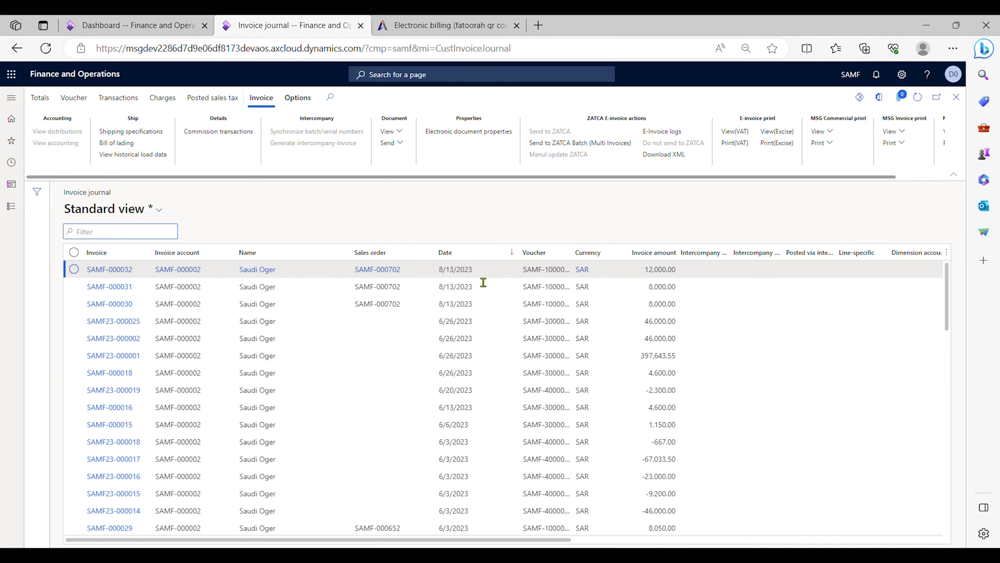
- Download the signed XML file SAMF-000032.xml from the ZATCA E-invoice actions
left_click(672, 155)
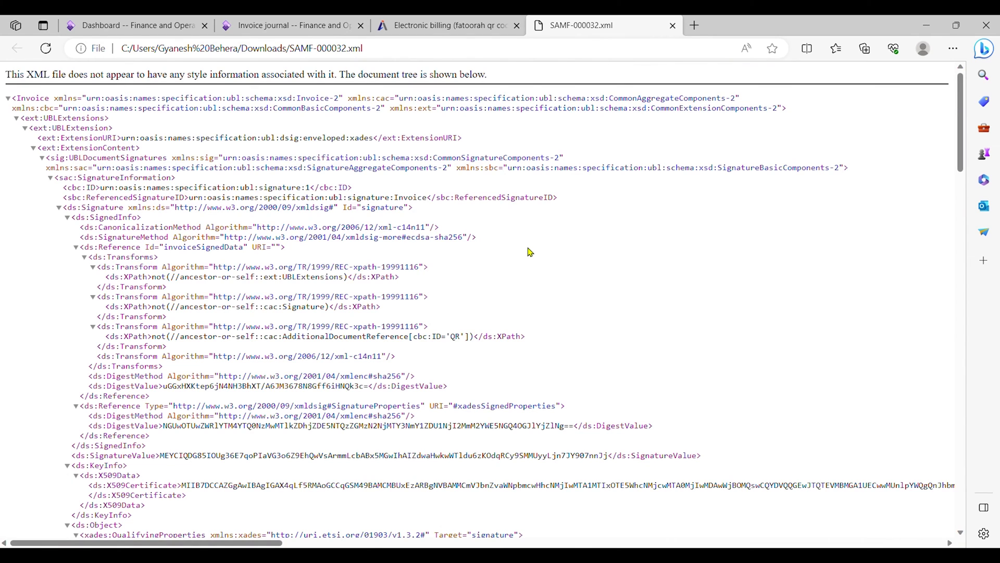
scroll(529, 251, "down", 5)
scroll(528, 253, "up", 5)
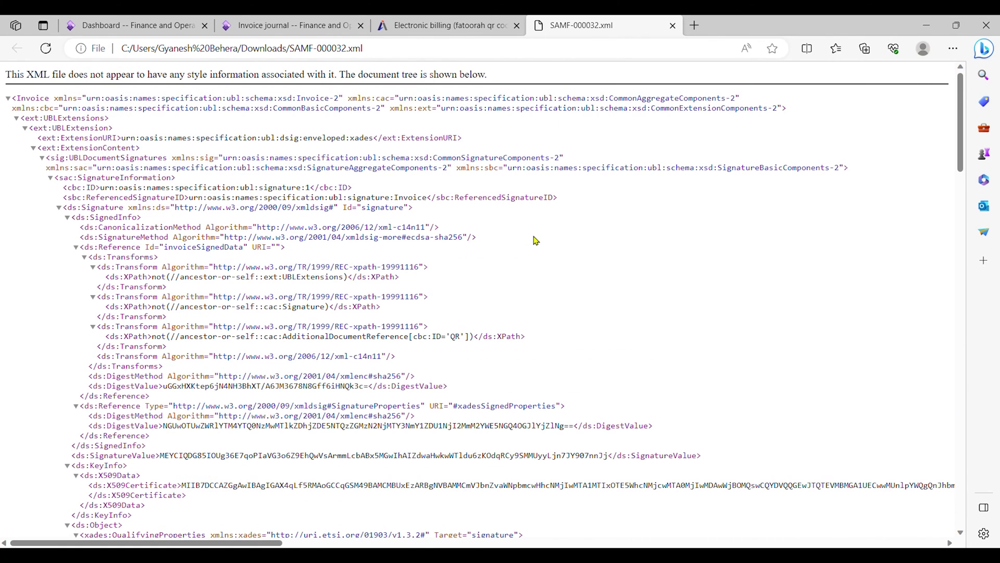